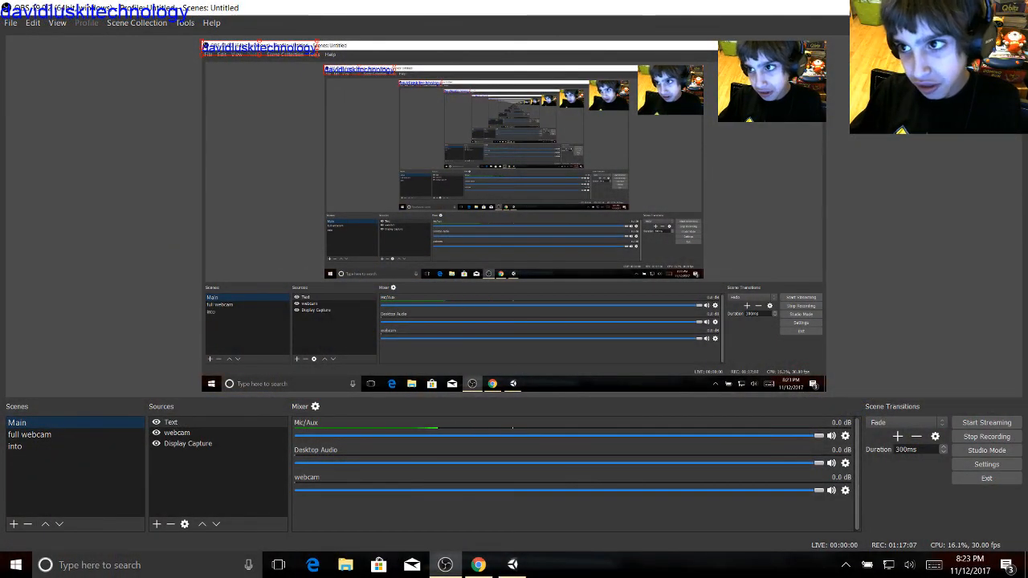
Switch to Chrome and watch part of the Roll a Ball "Moving the Player" tutorial in full screen, pausing it at 0:43
key("alt+Tab")
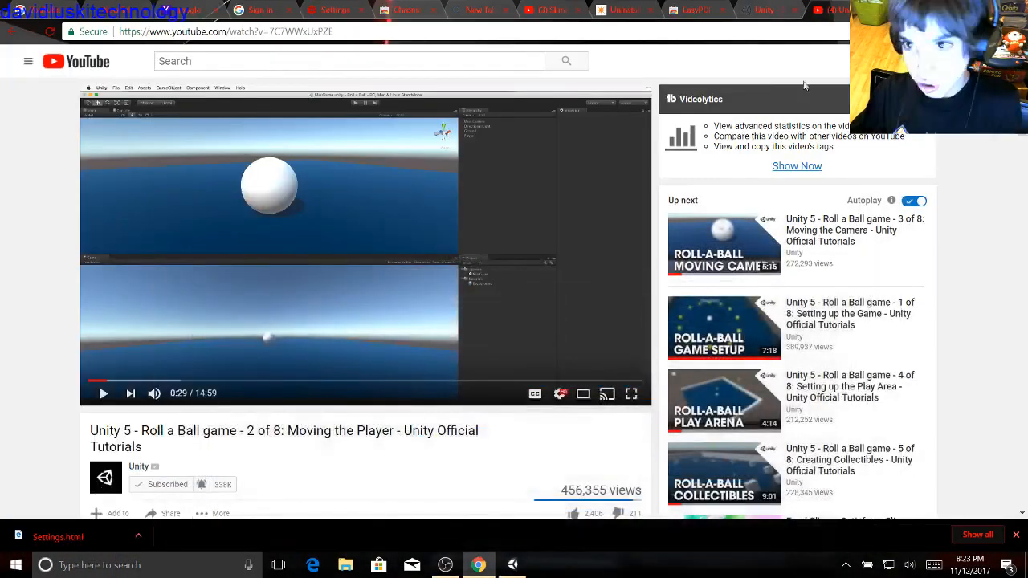
left_click(103, 392)
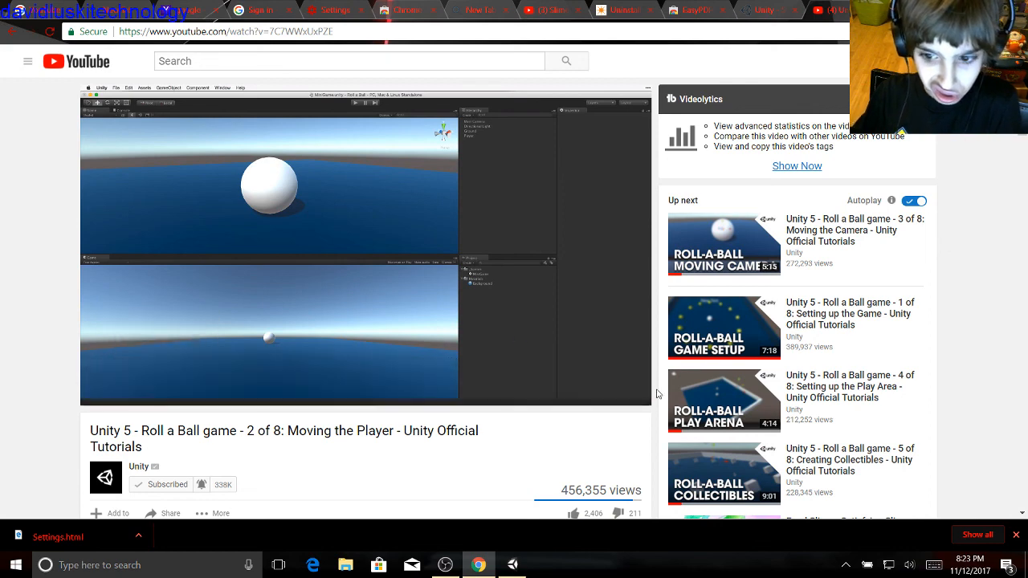
left_click(631, 393)
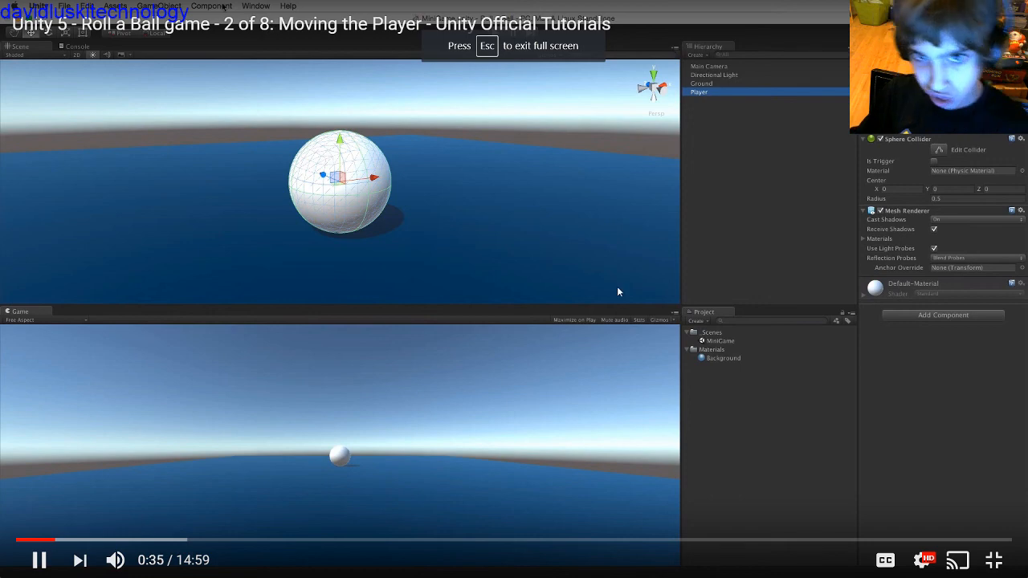
left_click(995, 560)
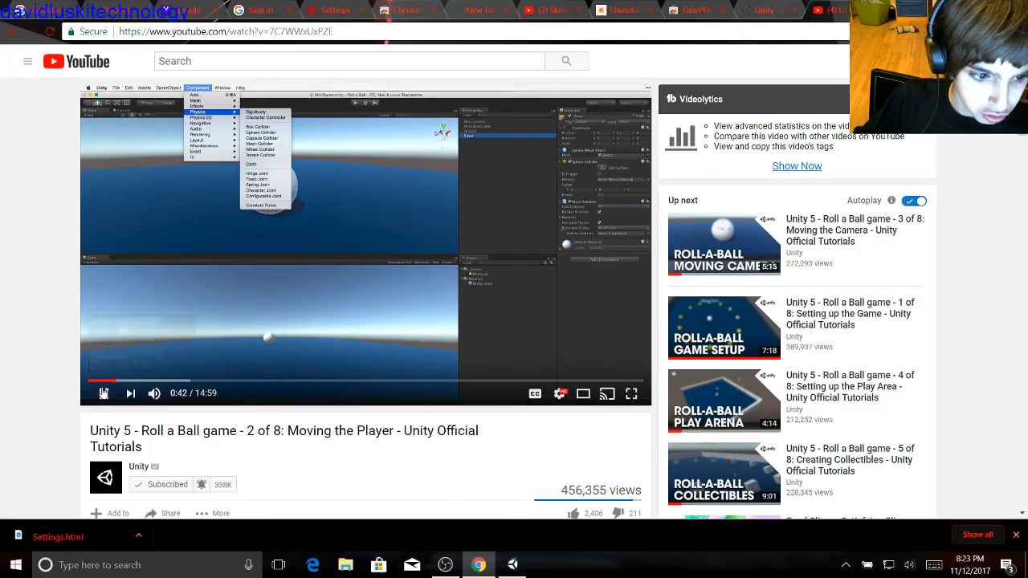
left_click(104, 392)
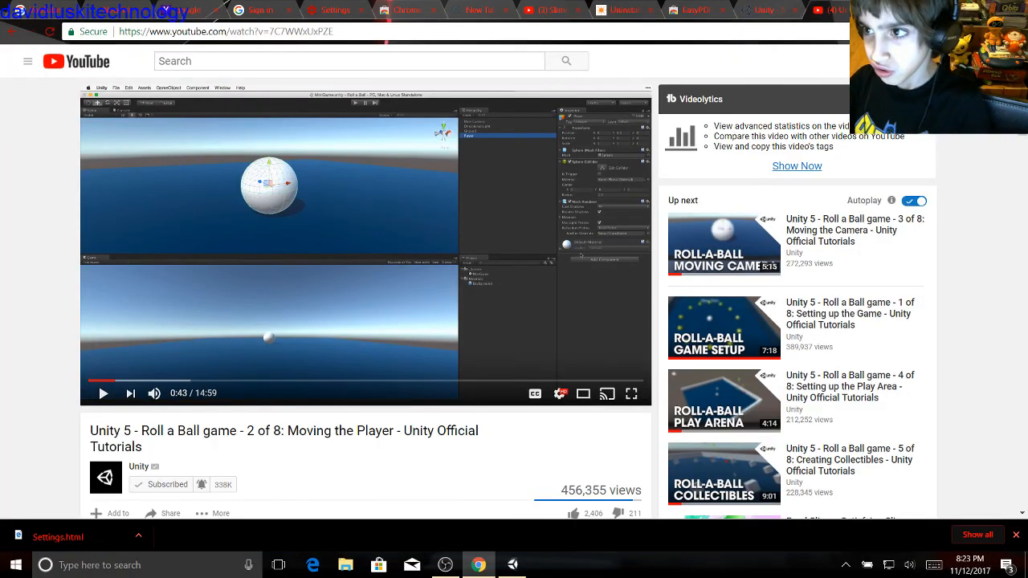
Switch to the Unity editor with the Roll project
key("super+d")
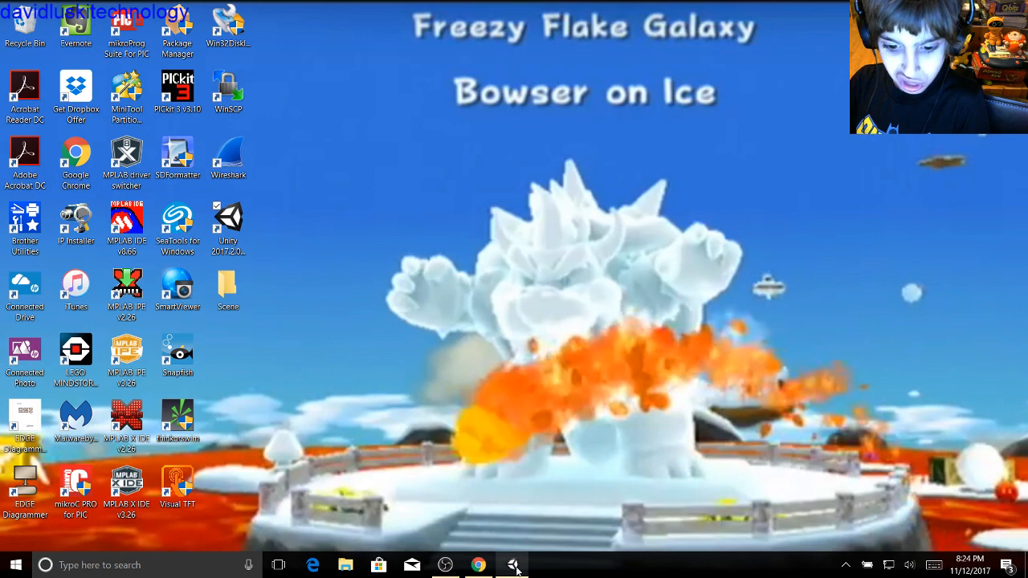
mouse_move(515, 566)
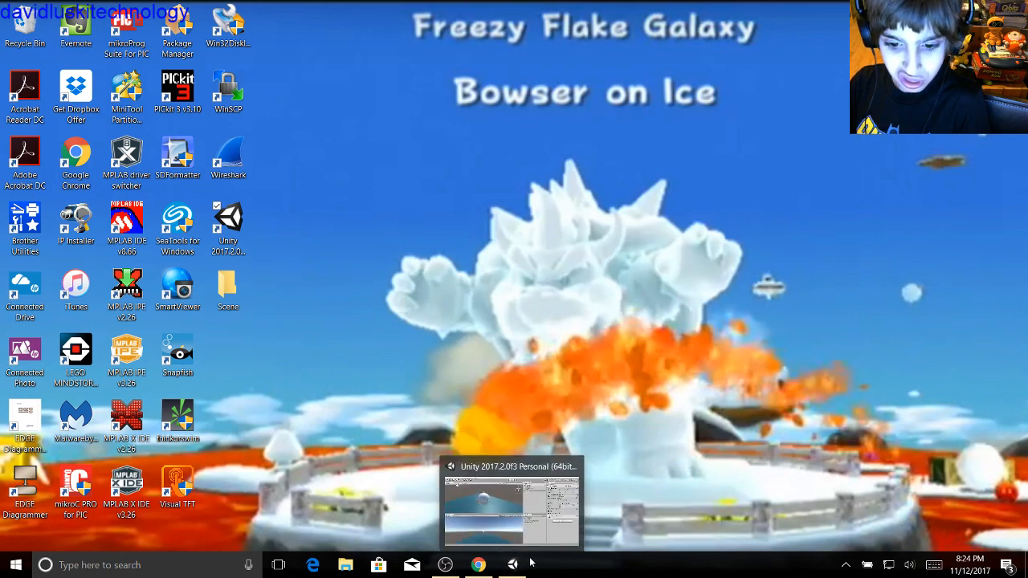
left_click(533, 483)
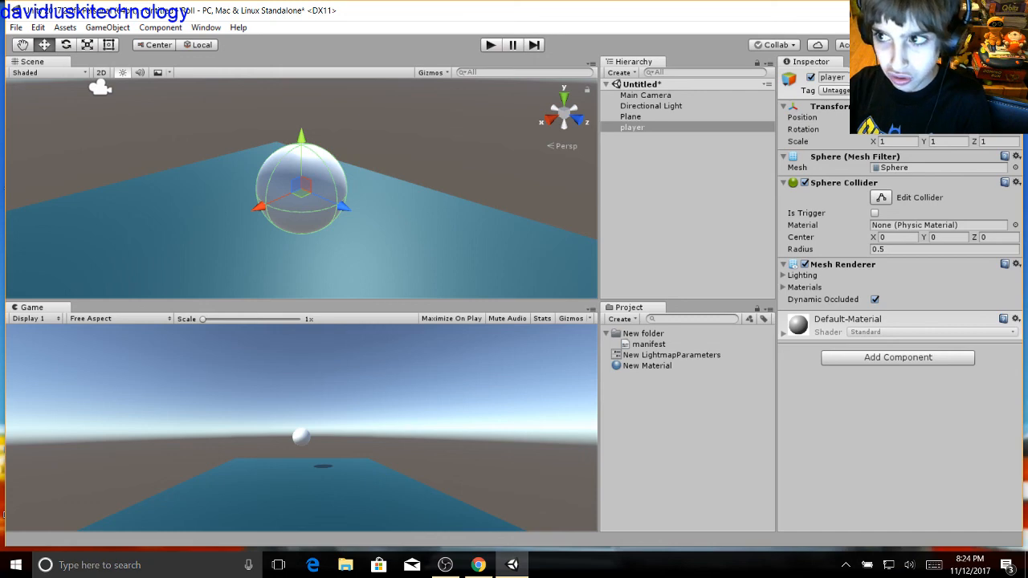
Start closing Unity with the scene changes saved, choosing the Desktop as location and All files as the file type
key("alt+F4")
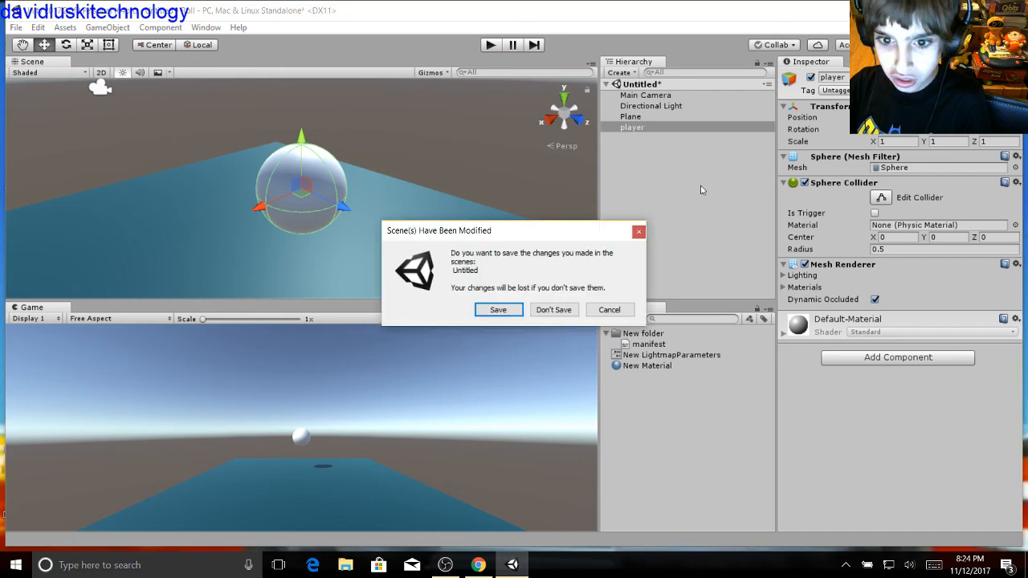
left_click(506, 313)
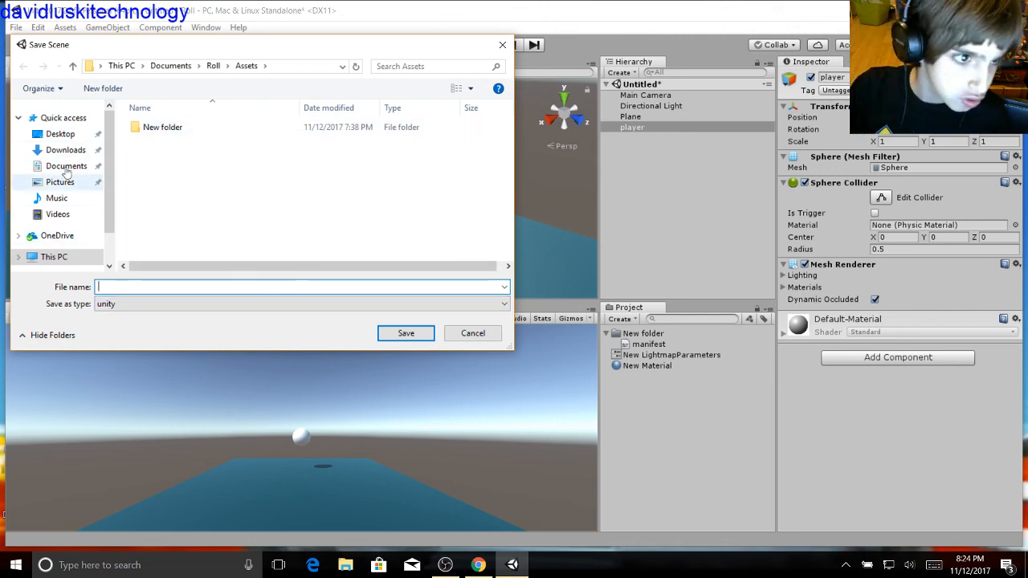
left_click(62, 134)
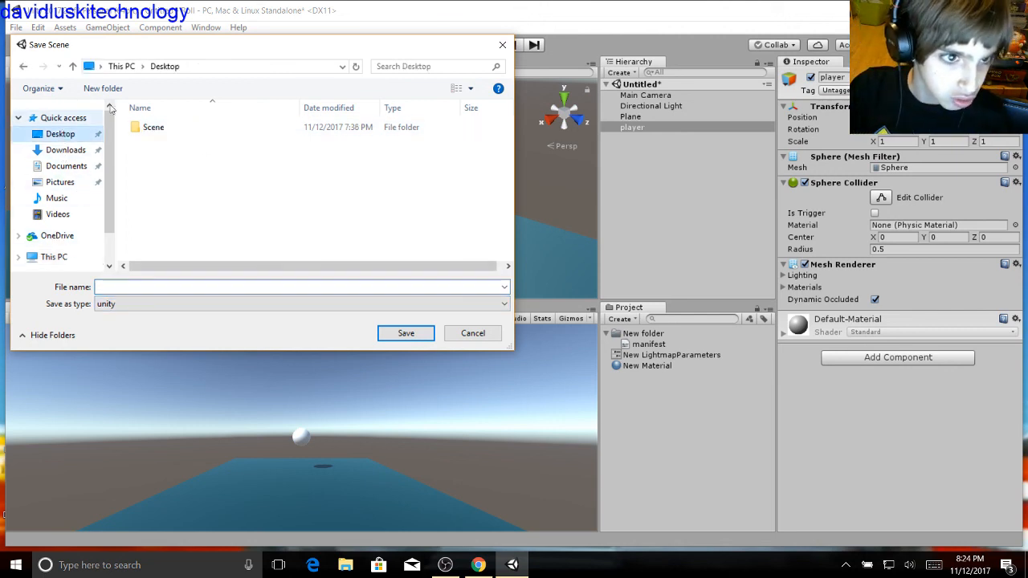
left_click(151, 129)
left_click(235, 286)
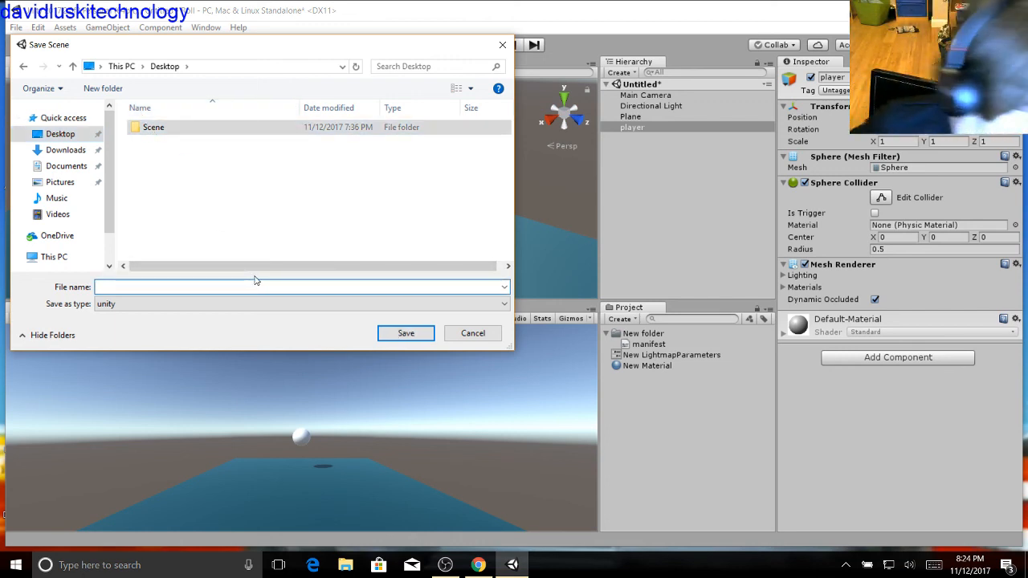
left_click(266, 310)
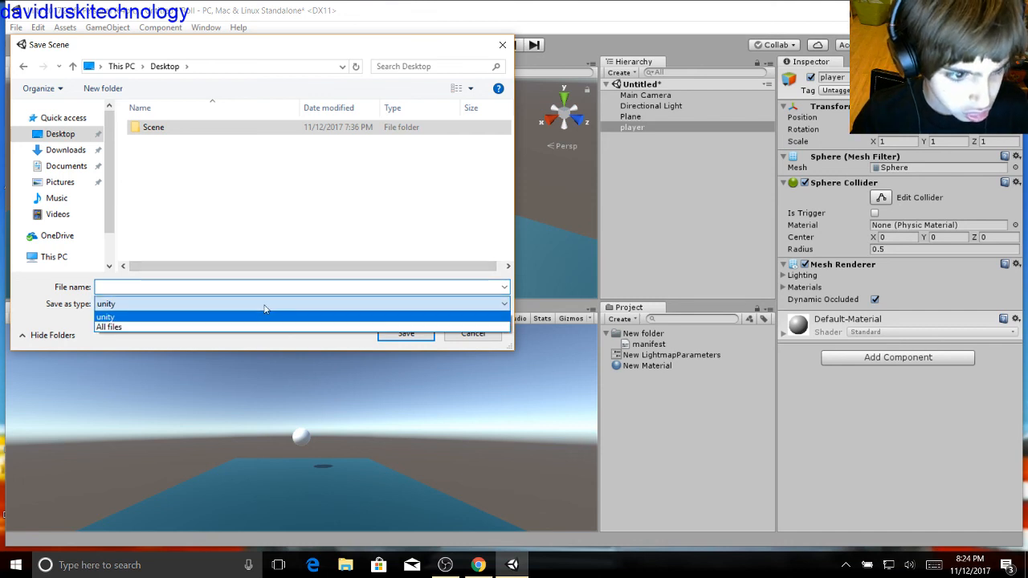
left_click(266, 326)
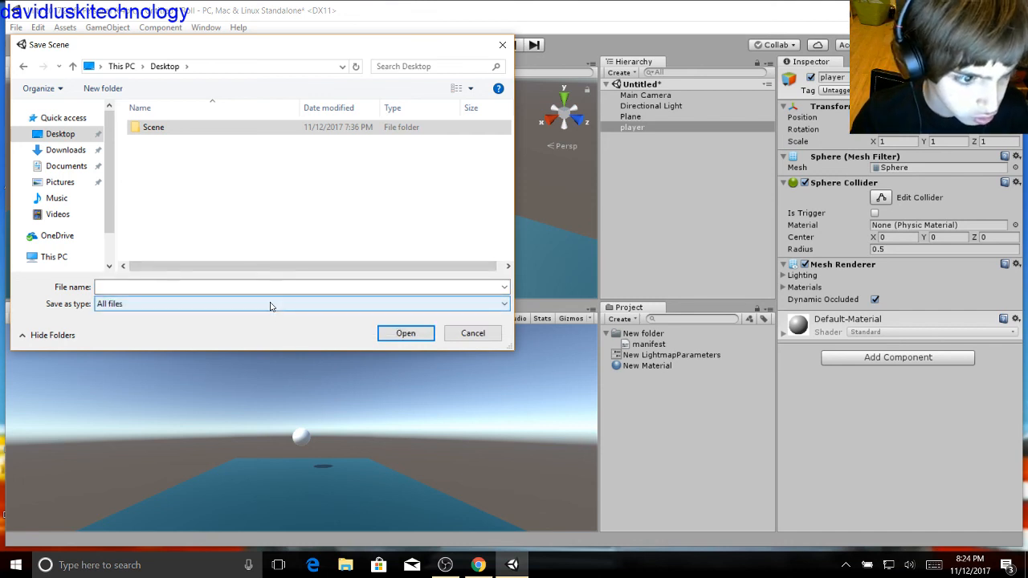
left_click(271, 306)
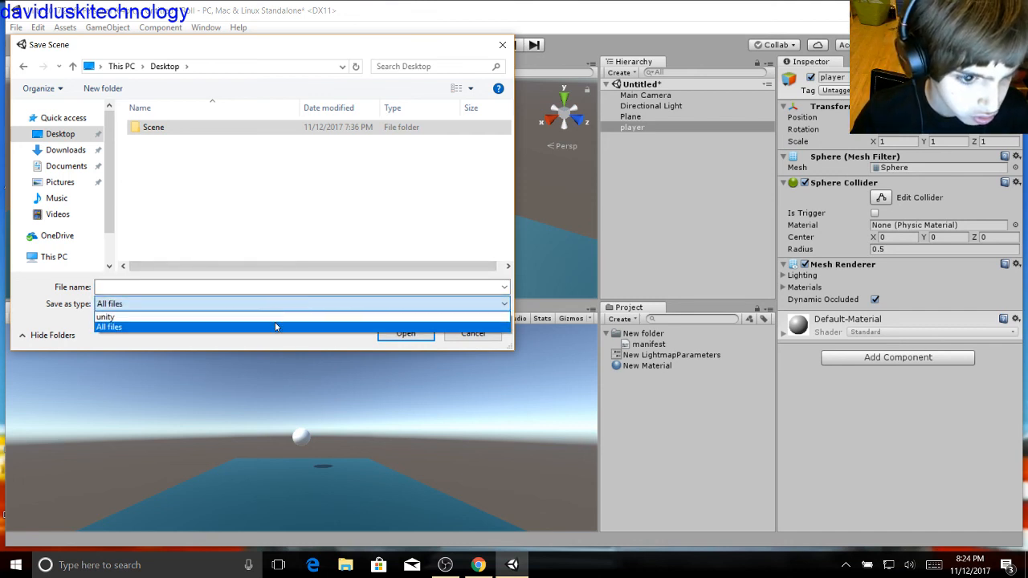
left_click(274, 327)
Try to save the scene as "Roll a Ball scene" in the Desktop's Scene folder
left_click(271, 287)
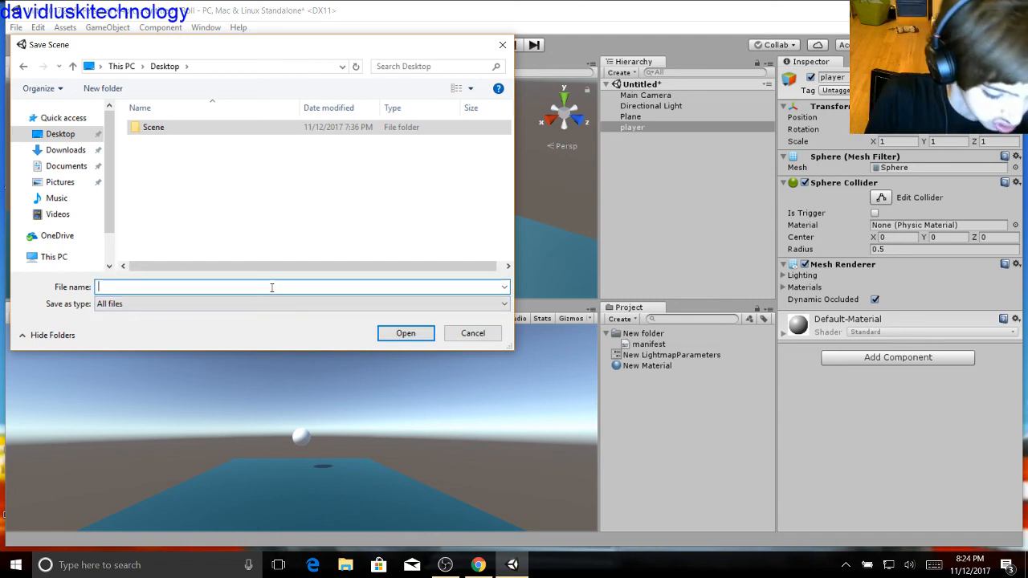
type("Roll a Bol")
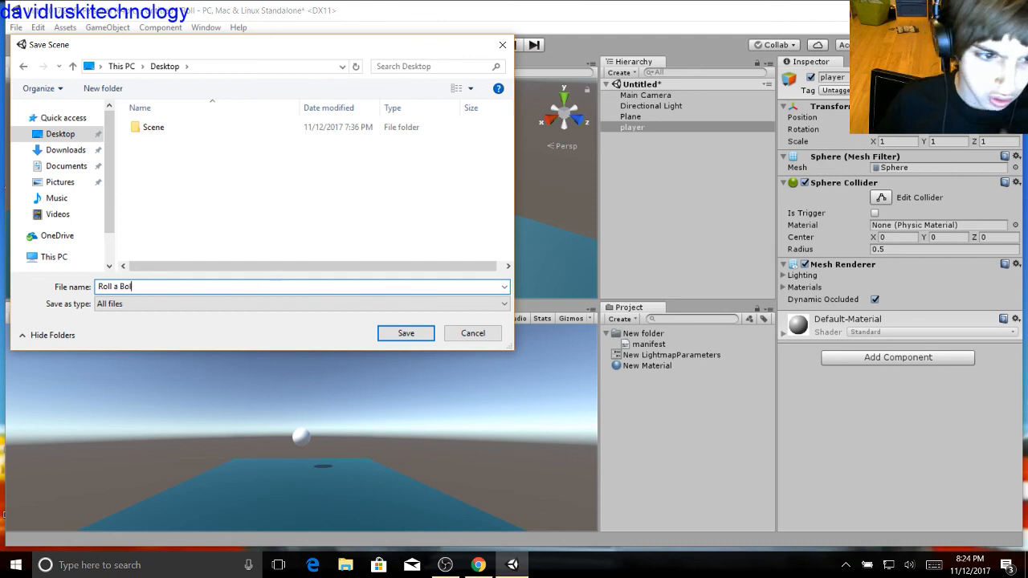
key("BackSpace")
key("BackSpace")
key("BackSpace")
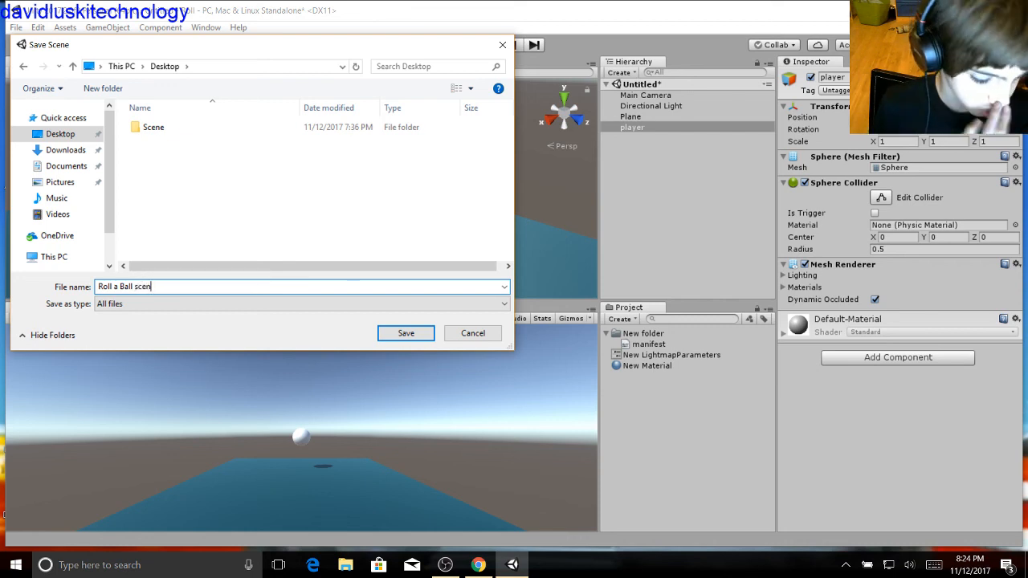
type("e")
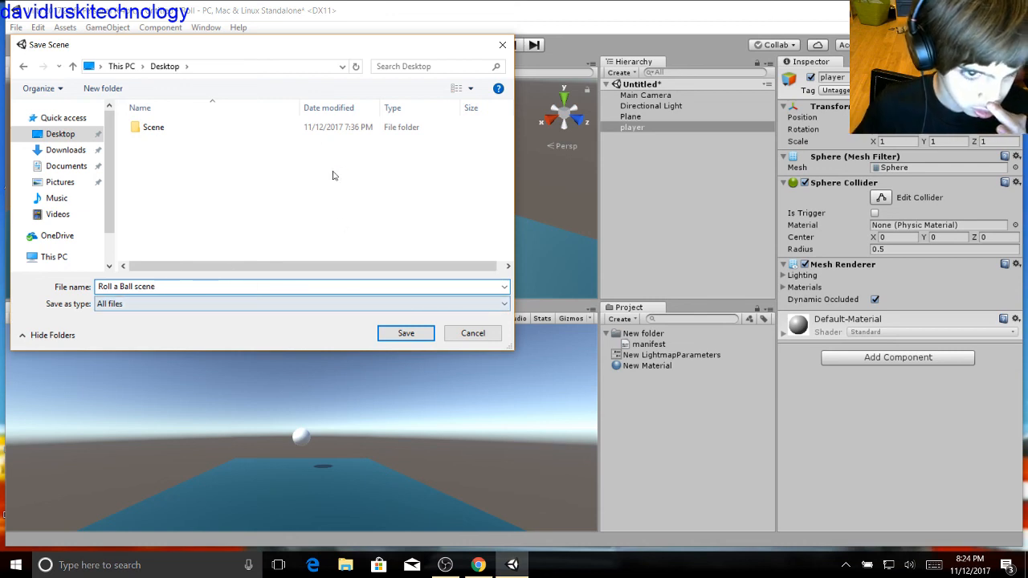
double_click(309, 130)
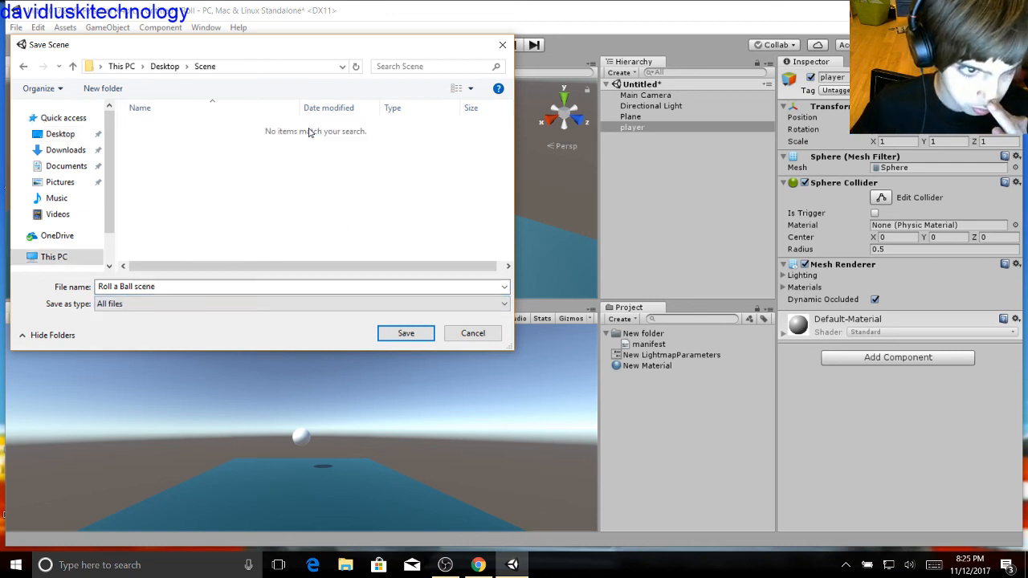
left_click(409, 333)
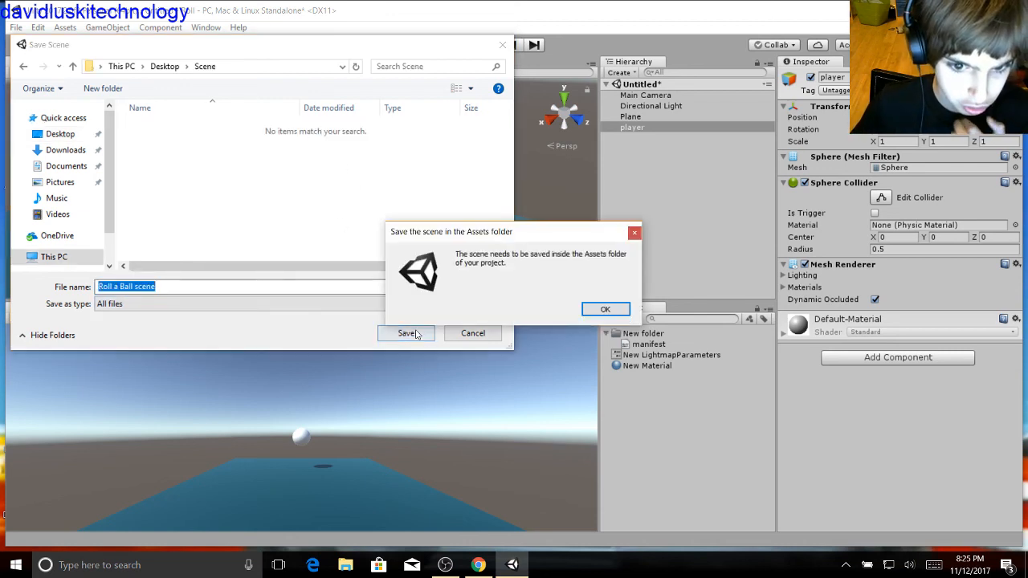
left_click(595, 311)
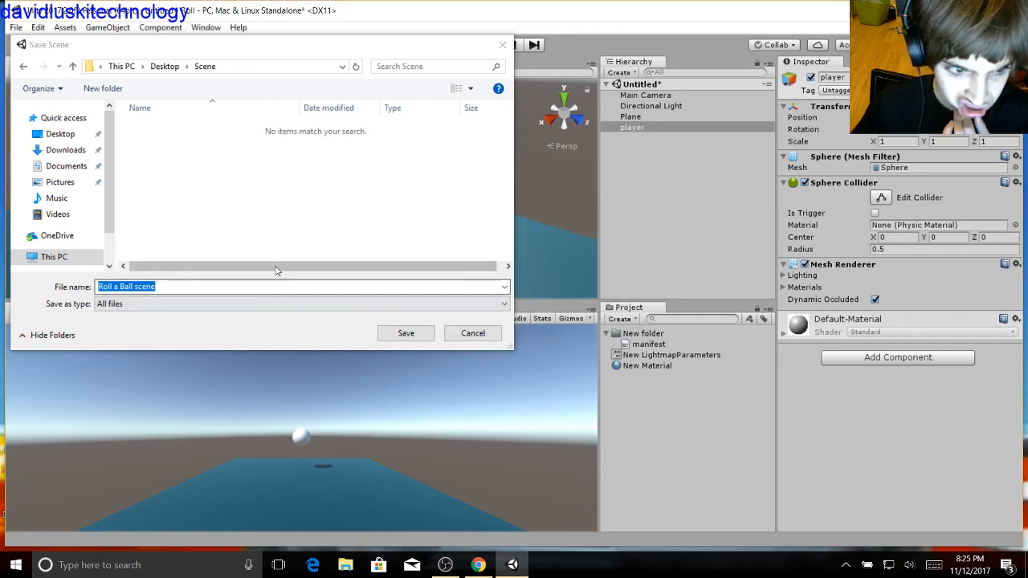
Try to save the scene as "Roll a Ball unity 2017" in the Desktop's Scene folder, and cancel the save
left_click(217, 287)
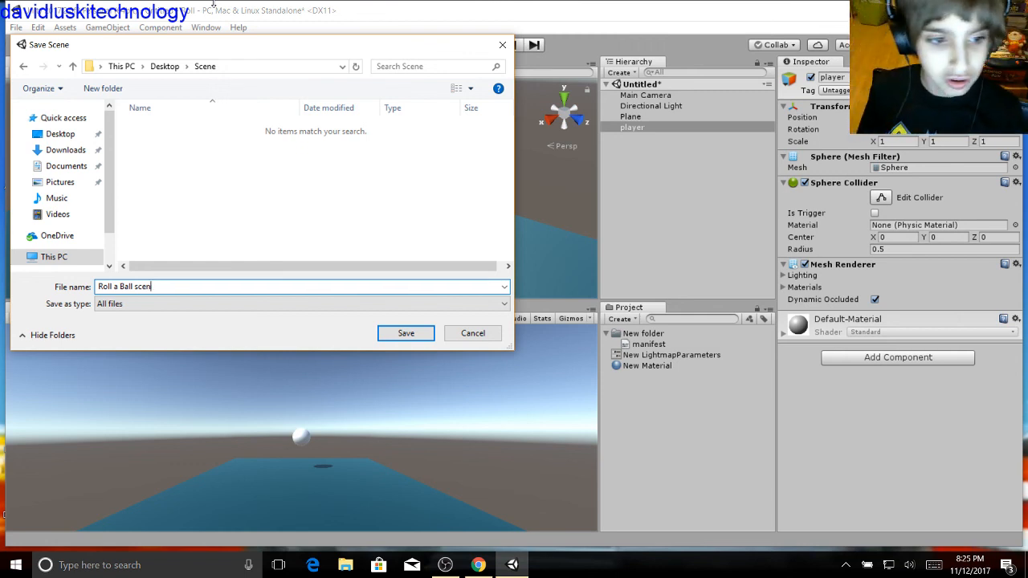
key("BackSpace")
type("u")
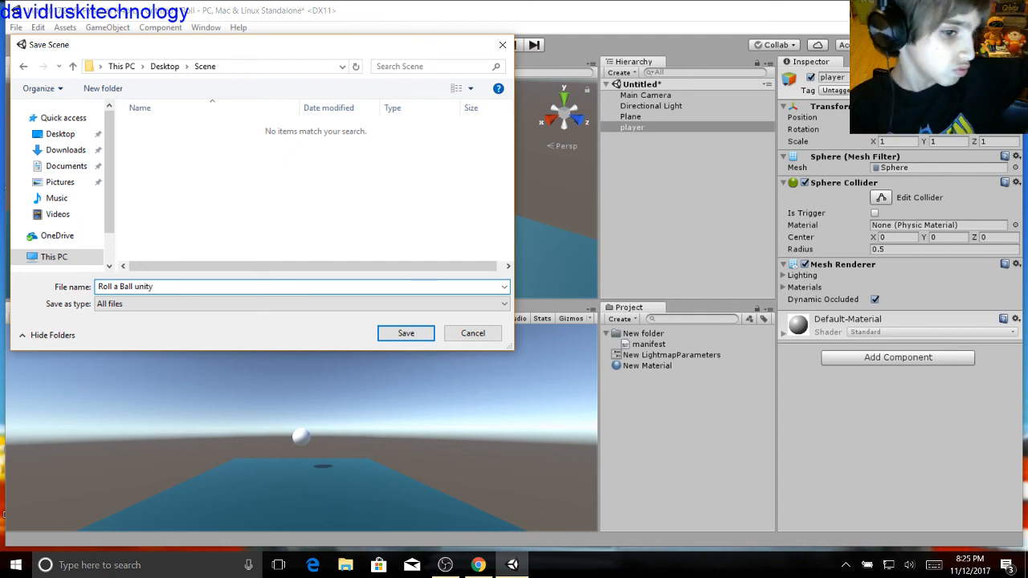
type("nity")
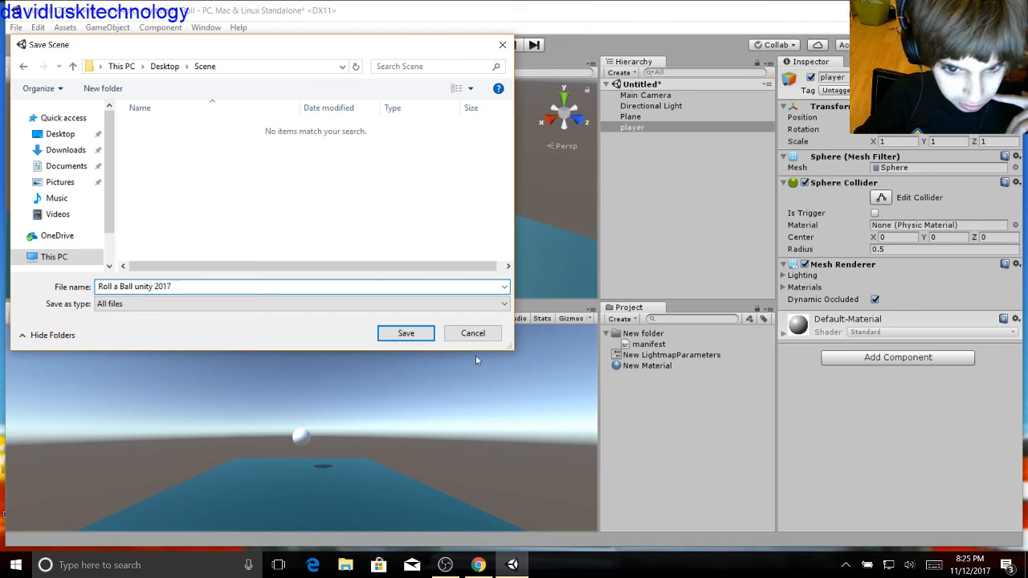
left_click(408, 341)
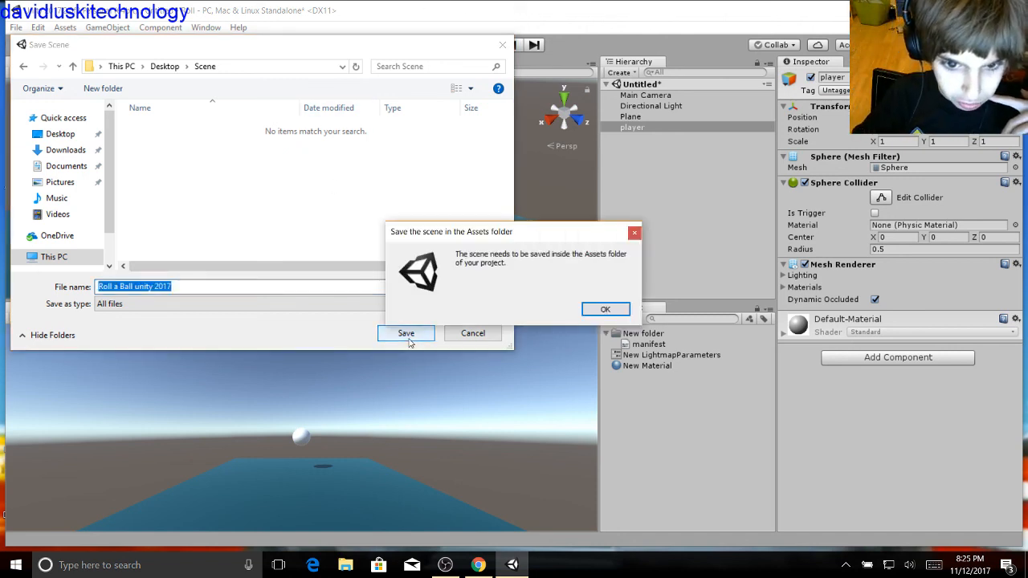
left_click(602, 308)
left_click(464, 333)
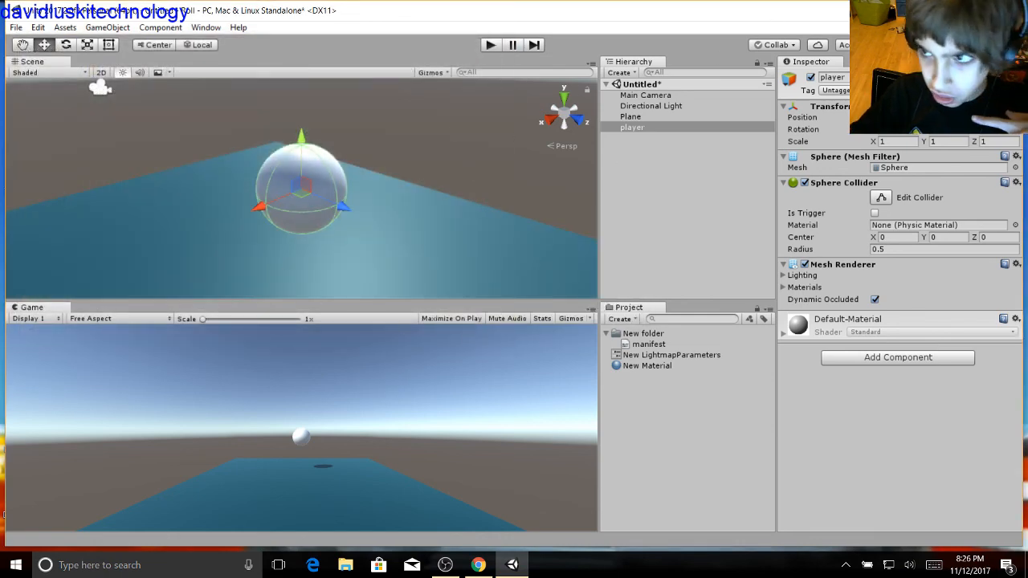
left_click(1007, 11)
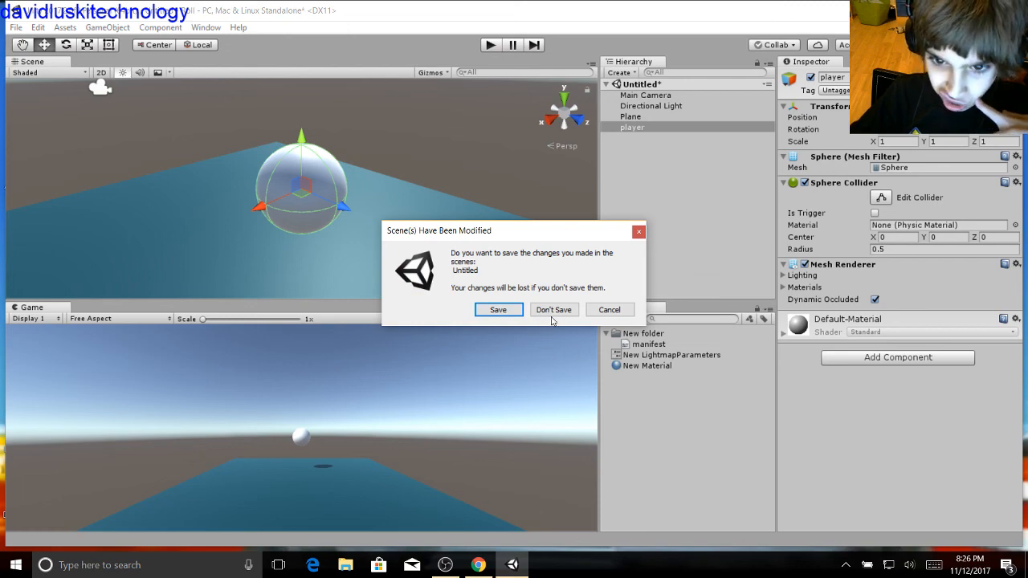
left_click(498, 310)
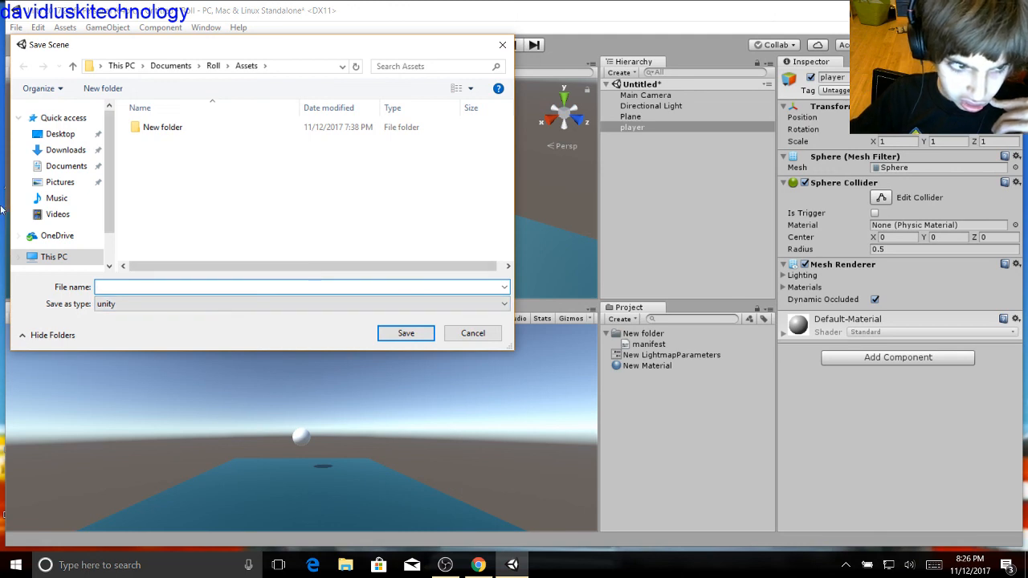
left_click(76, 134)
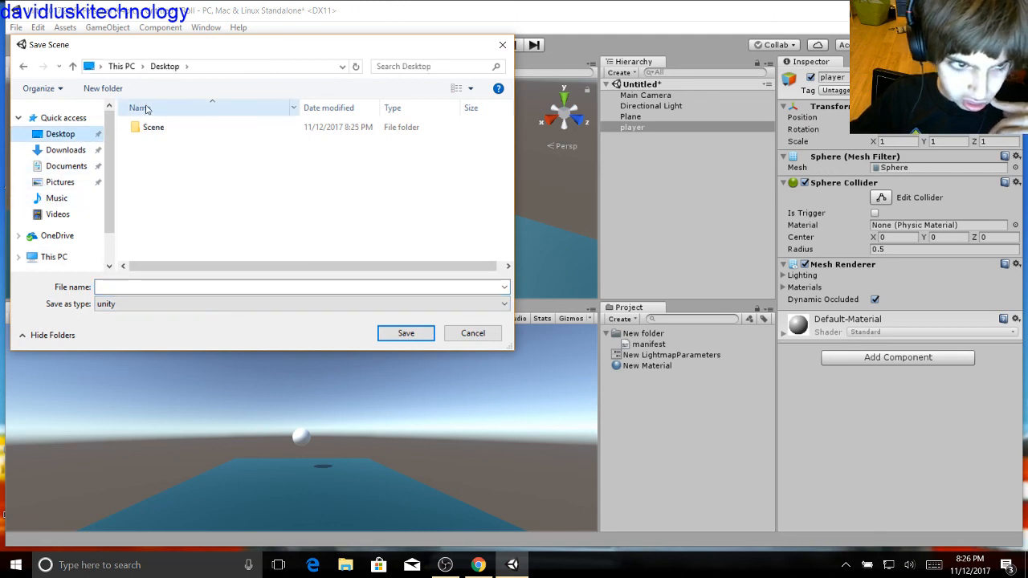
left_click(214, 131)
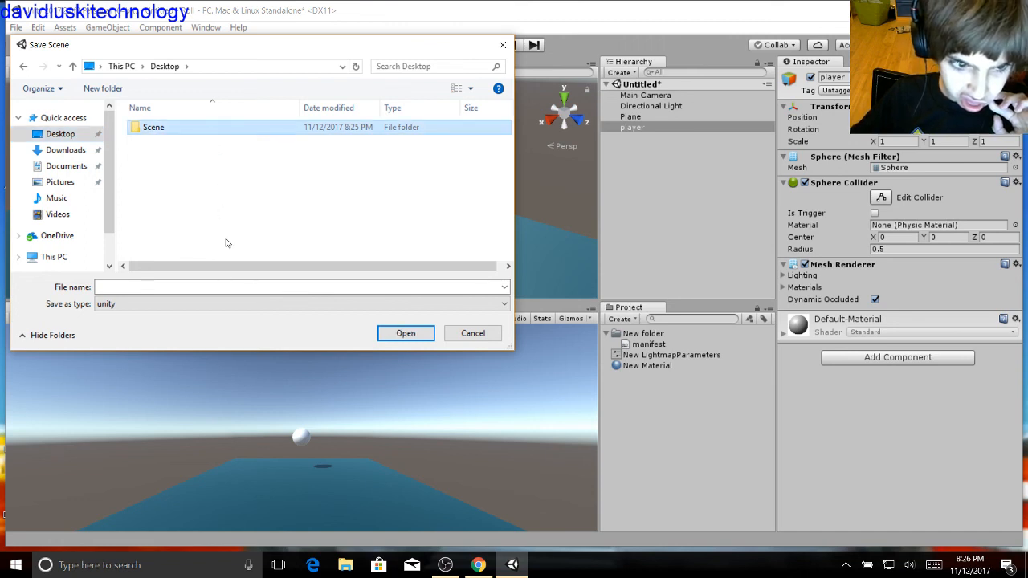
left_click(229, 287)
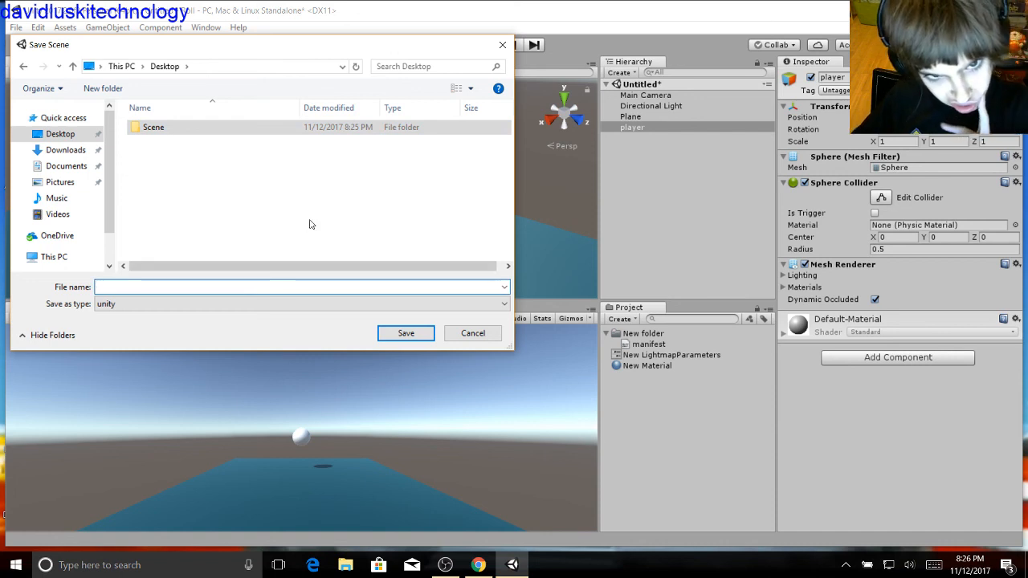
left_click(502, 45)
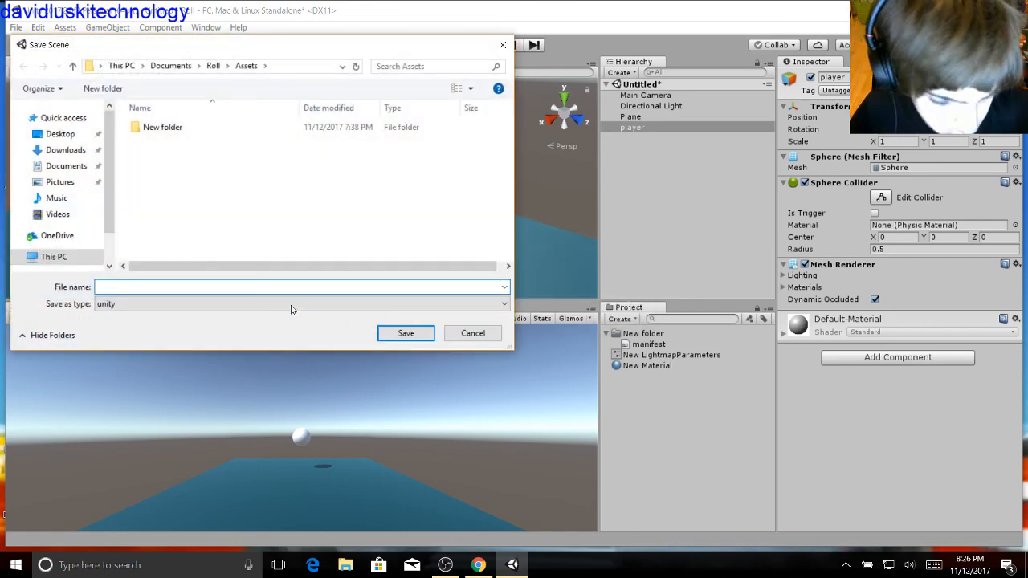
Save the scene as "Untited" in the project's Assets folder and let Unity close
type("Unt")
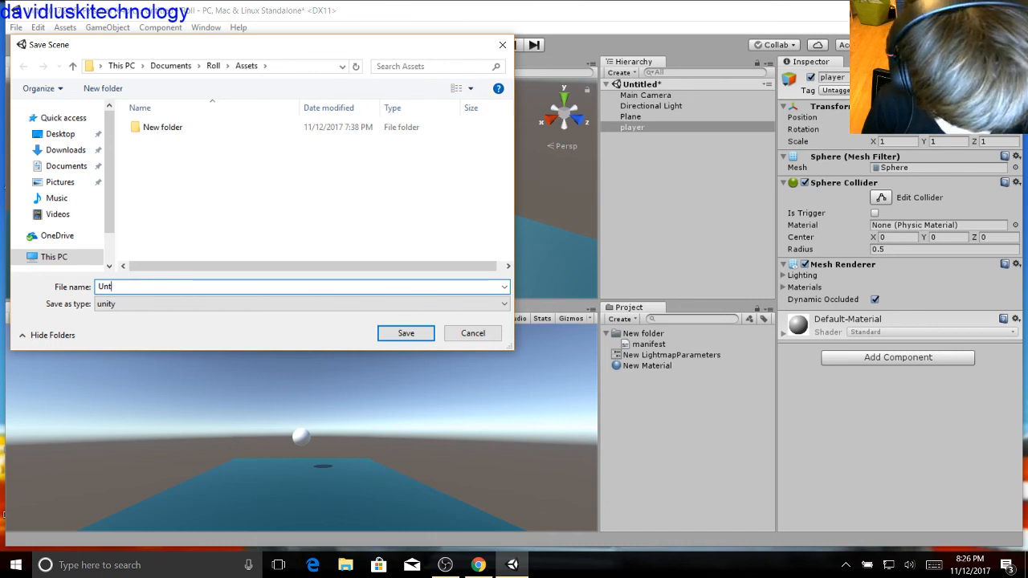
type("it")
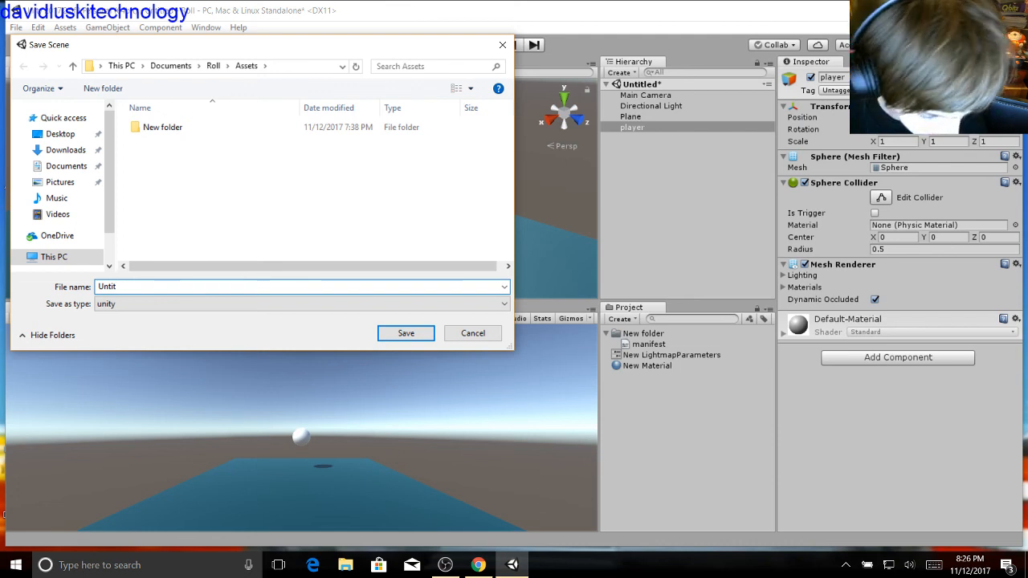
type("d")
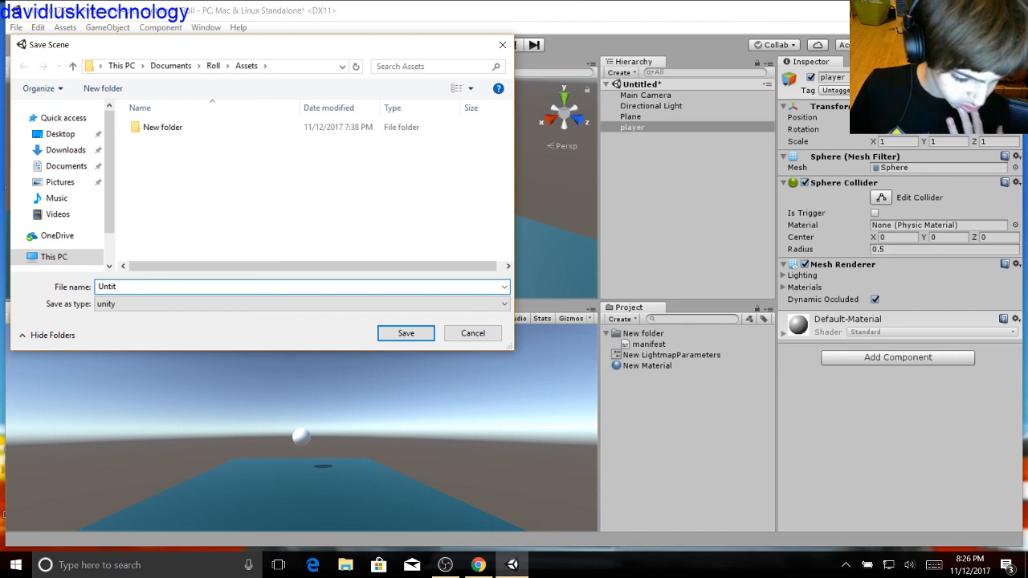
type("ed")
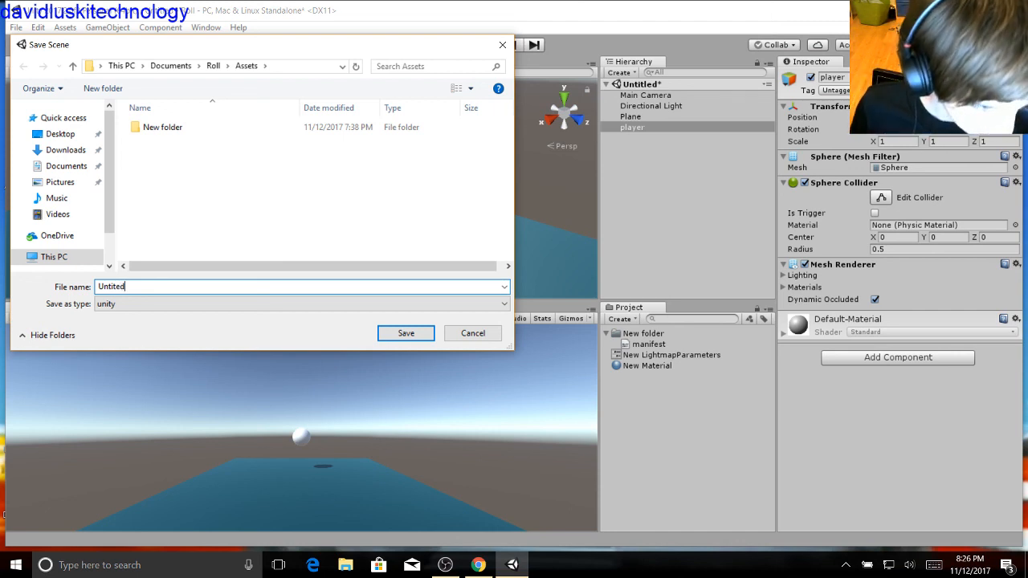
left_click(392, 331)
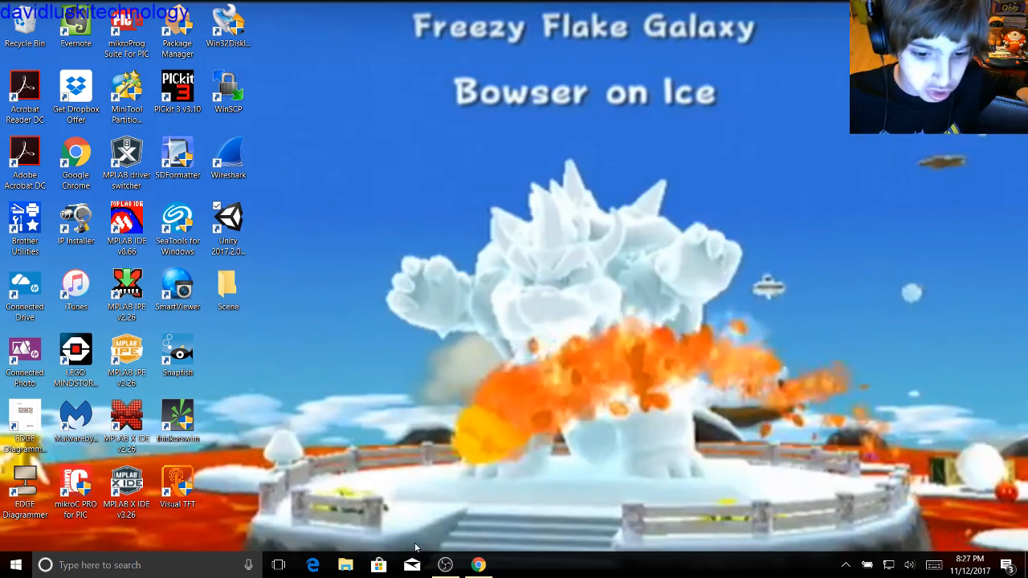
Switch to OBS and change the active scene to "full webcam"
left_click(445, 564)
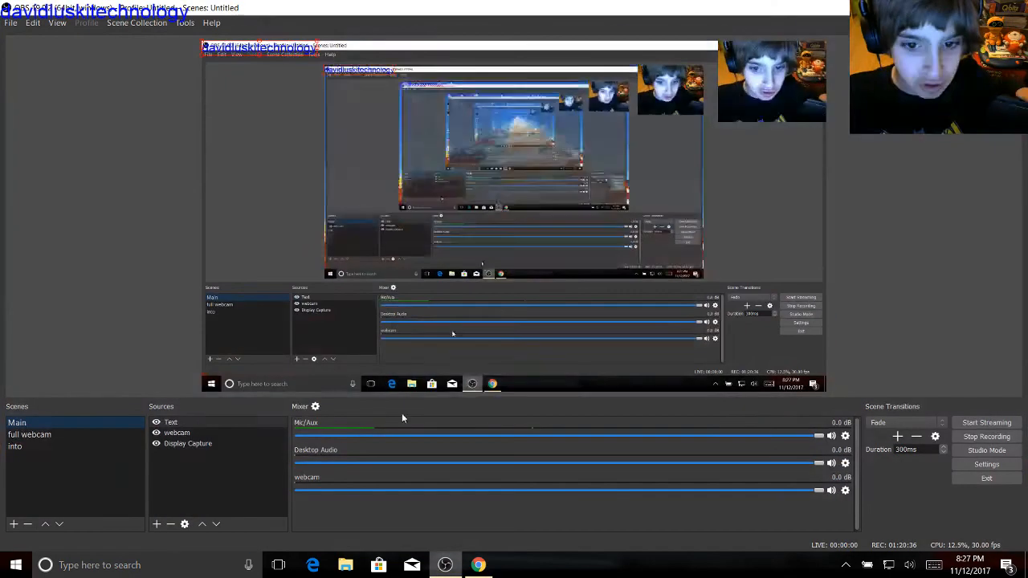
left_click(50, 438)
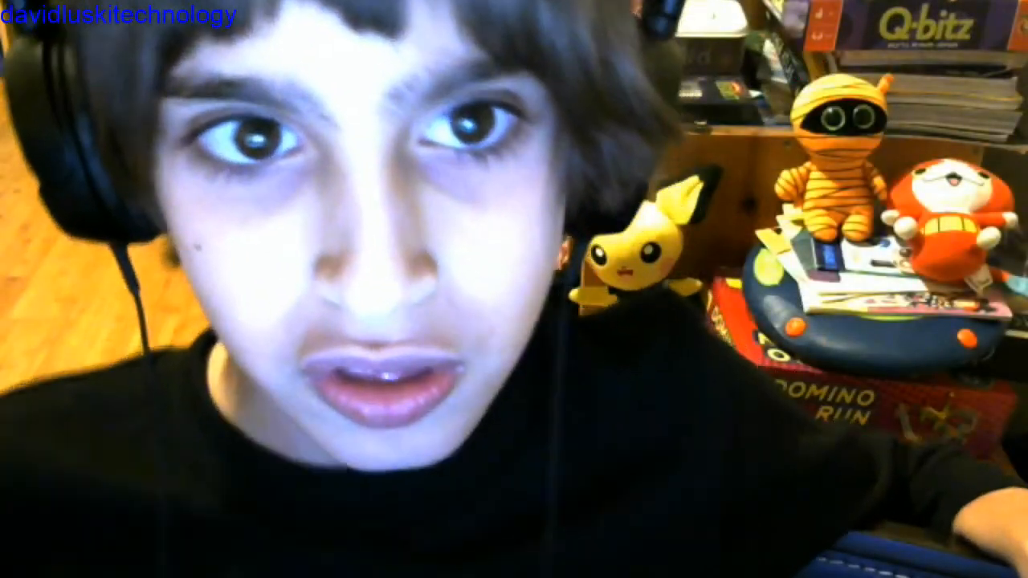